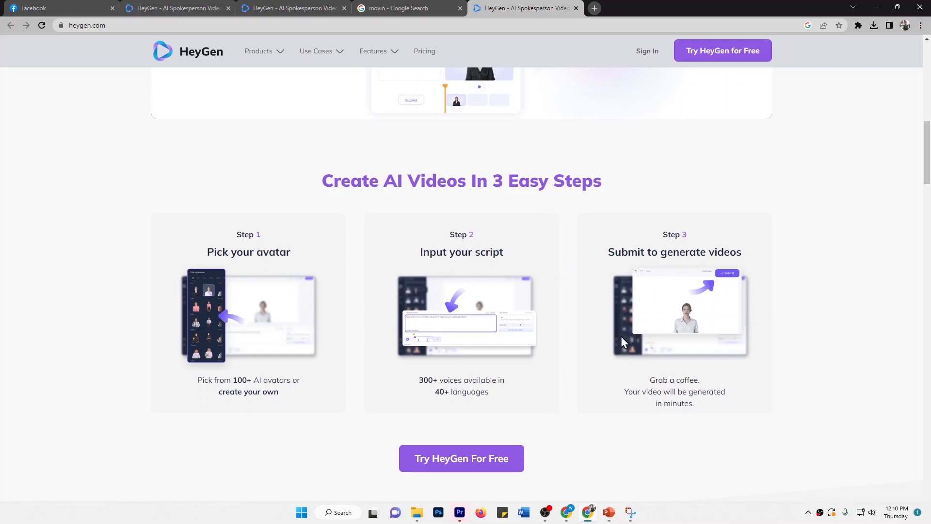
# Step: Look over the three-step video creation overview on the HeyGen homepage and open the free HeyGen web app
pyautogui.scroll(-6, 592, 346)
pyautogui.scroll(5, 586, 315)
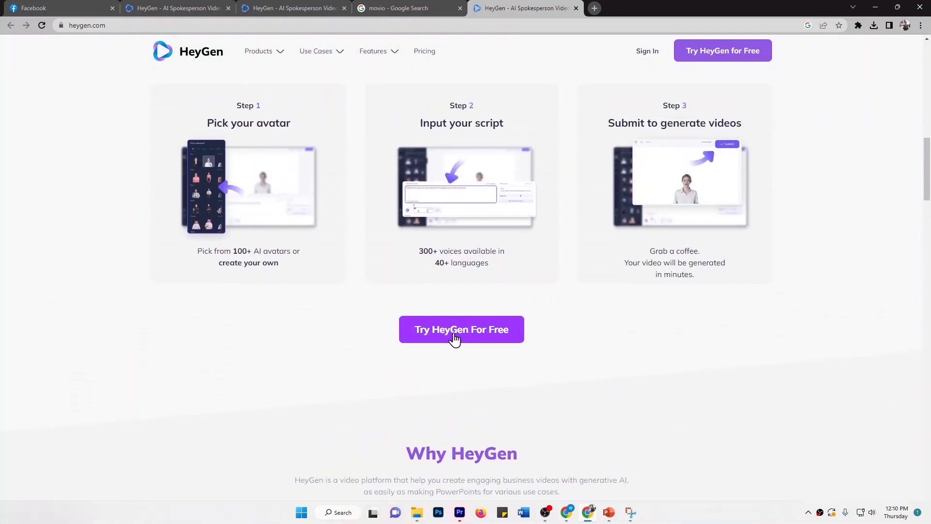
pyautogui.click(455, 335)
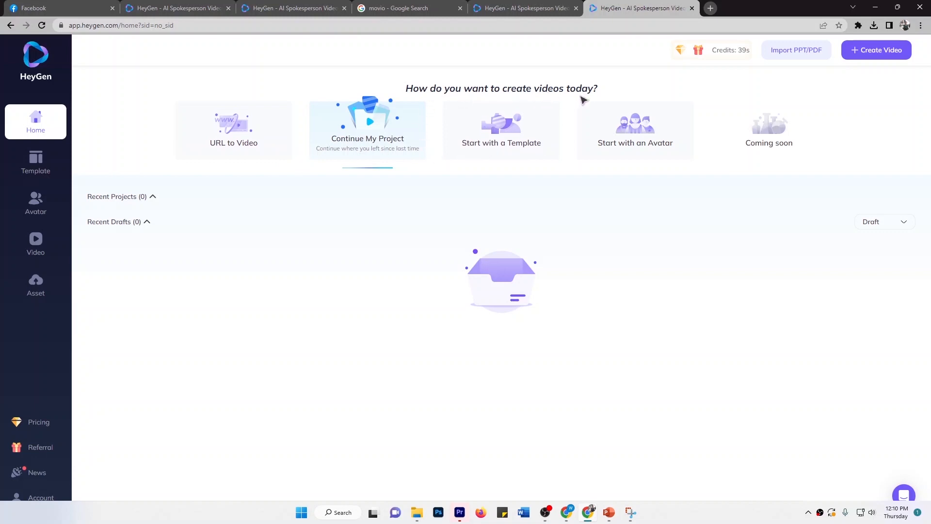
# Step: Browse the landscape video templates across all use cases
pyautogui.click(43, 177)
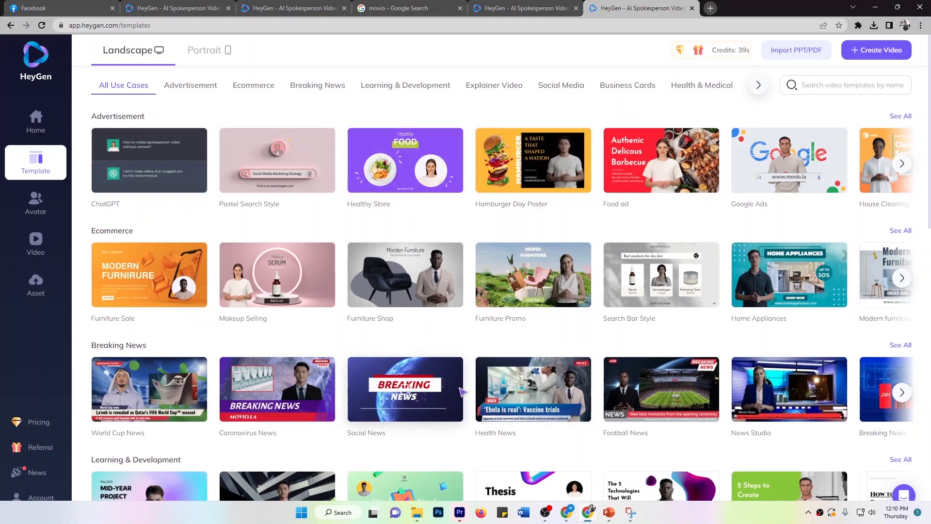
pyautogui.scroll(-5, 451, 391)
pyautogui.scroll(-4, 451, 391)
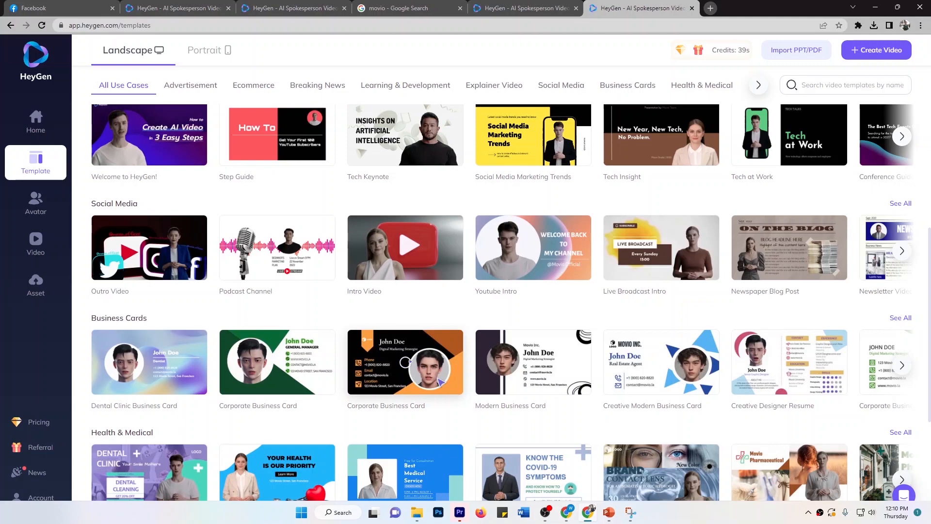
pyautogui.scroll(5, 441, 381)
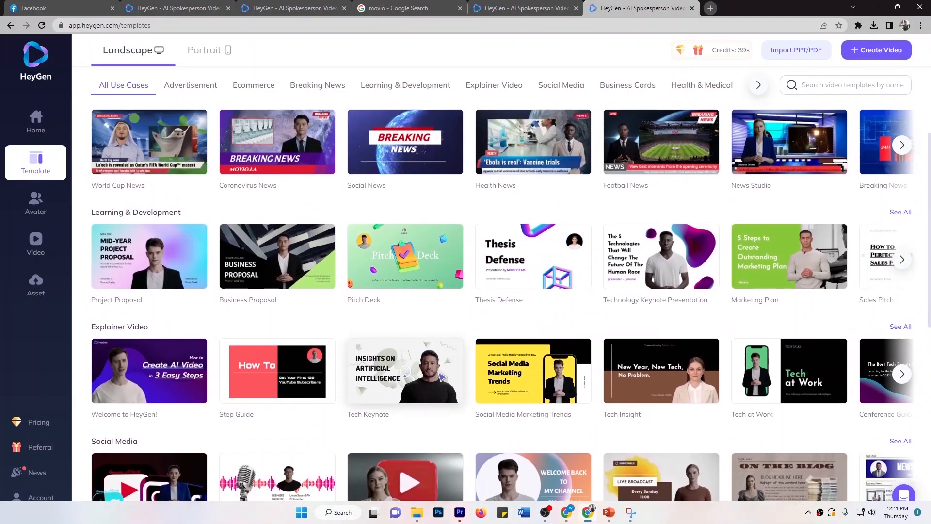
pyautogui.scroll(3, 442, 377)
# Step: Review the Advertisement, Ecommerce, Breaking News and Learning & Development landscape templates, plus the portrait templates for Learning & Development
pyautogui.click(201, 89)
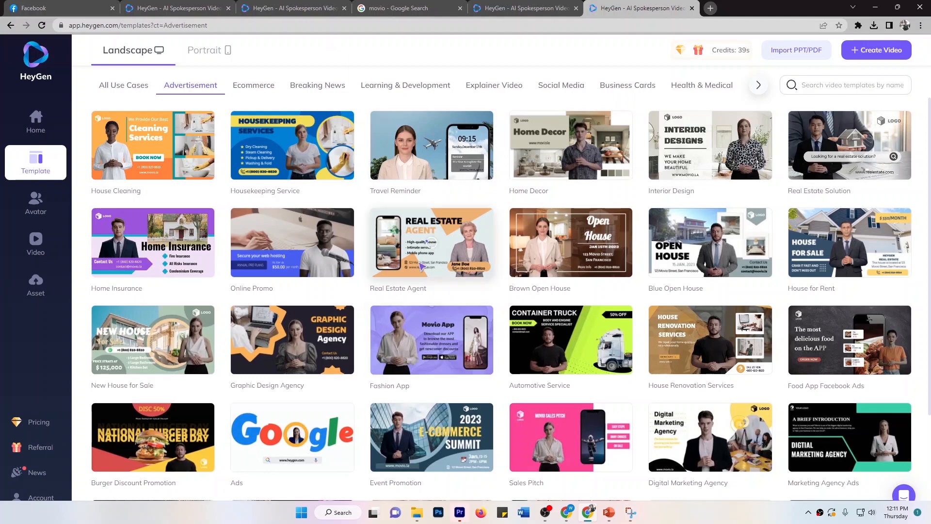
pyautogui.click(257, 87)
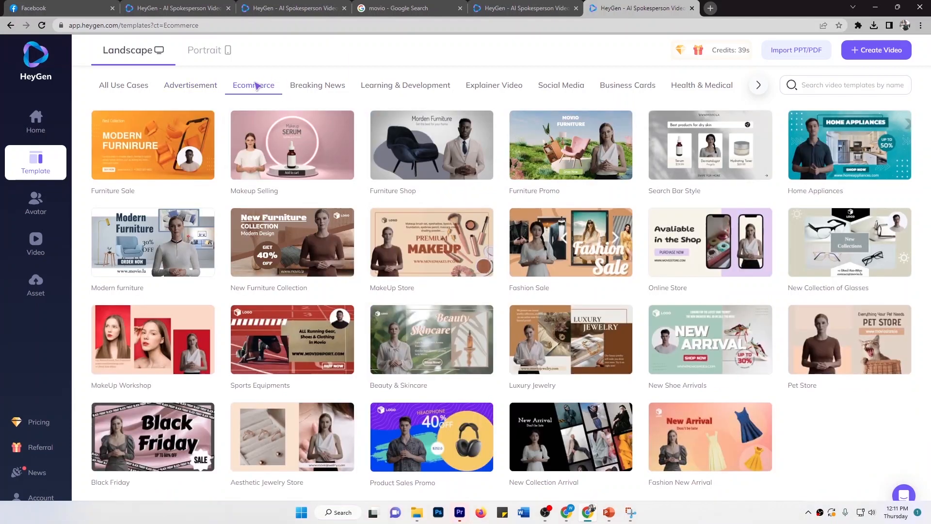
pyautogui.click(323, 90)
pyautogui.click(414, 89)
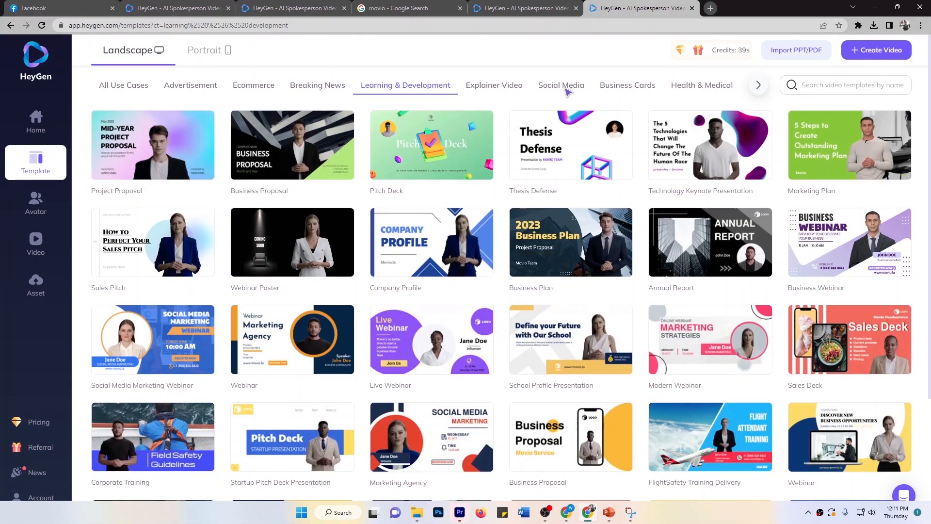
pyautogui.click(758, 85)
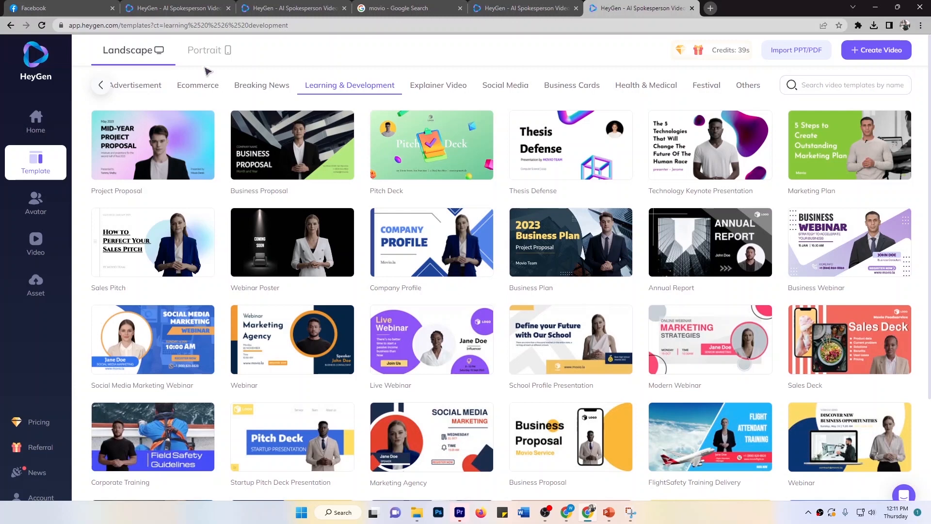
pyautogui.click(201, 54)
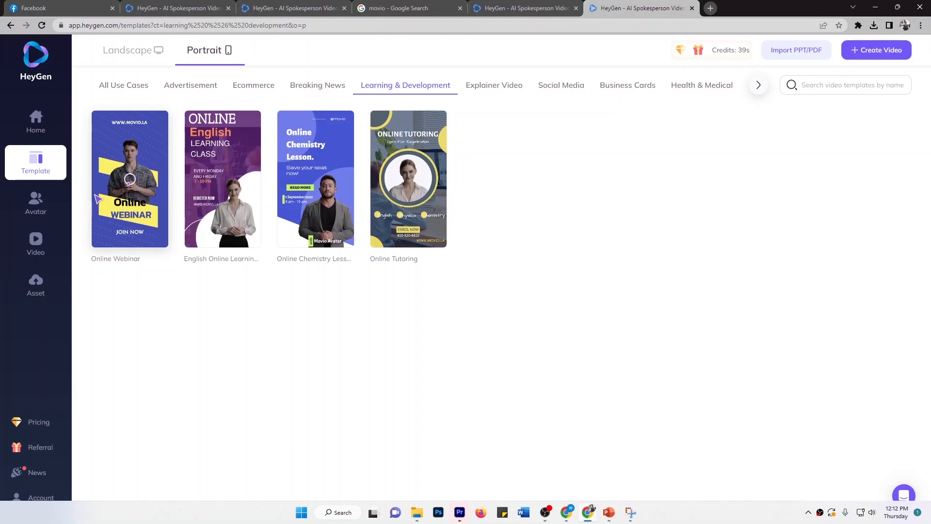
# Step: Open the avatar collection and look through the Avatar Pro library
pyautogui.click(37, 212)
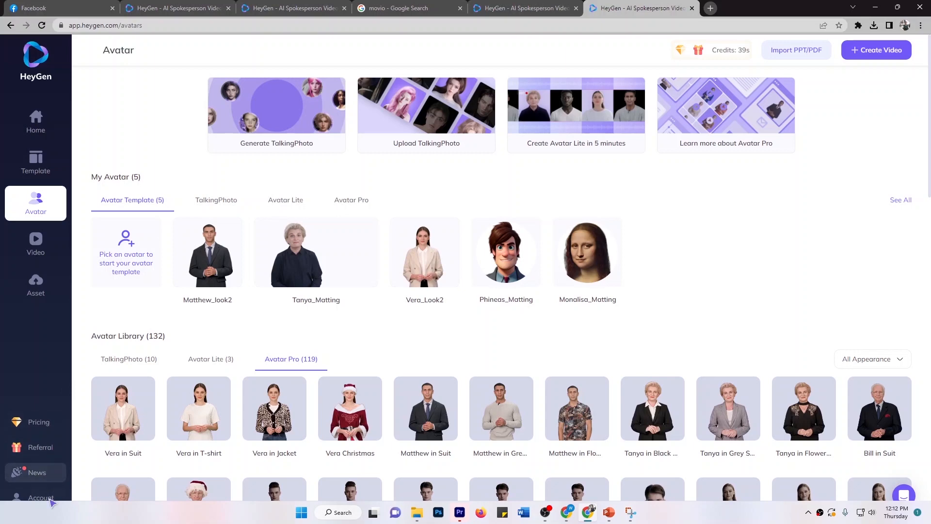
pyautogui.click(49, 500)
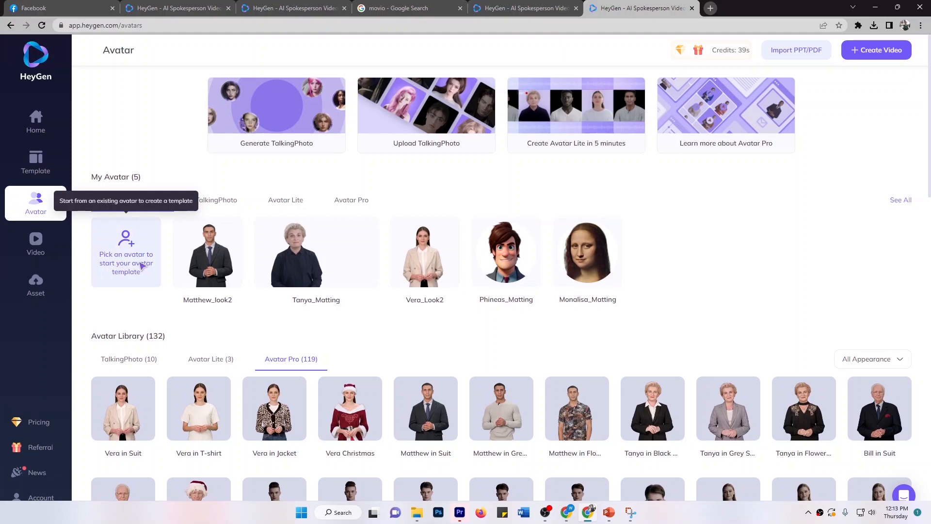
pyautogui.click(141, 265)
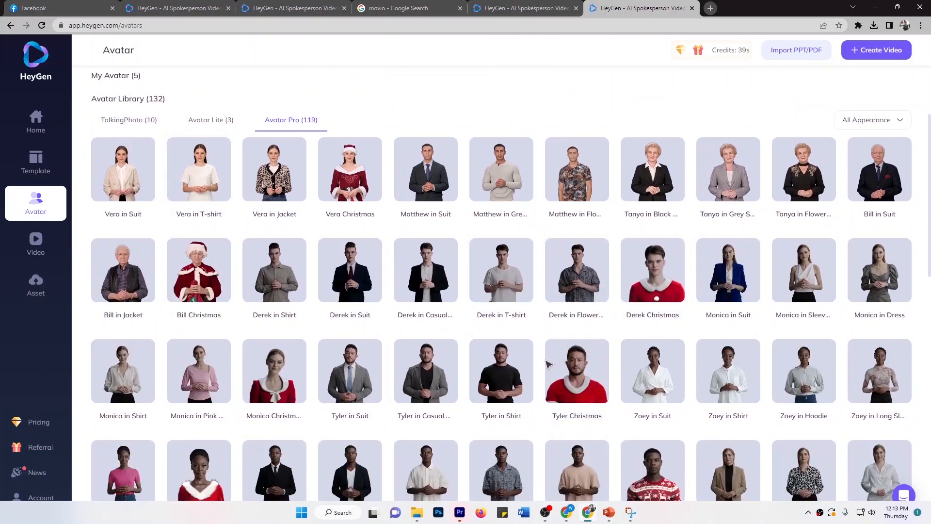
pyautogui.scroll(-4, 422, 359)
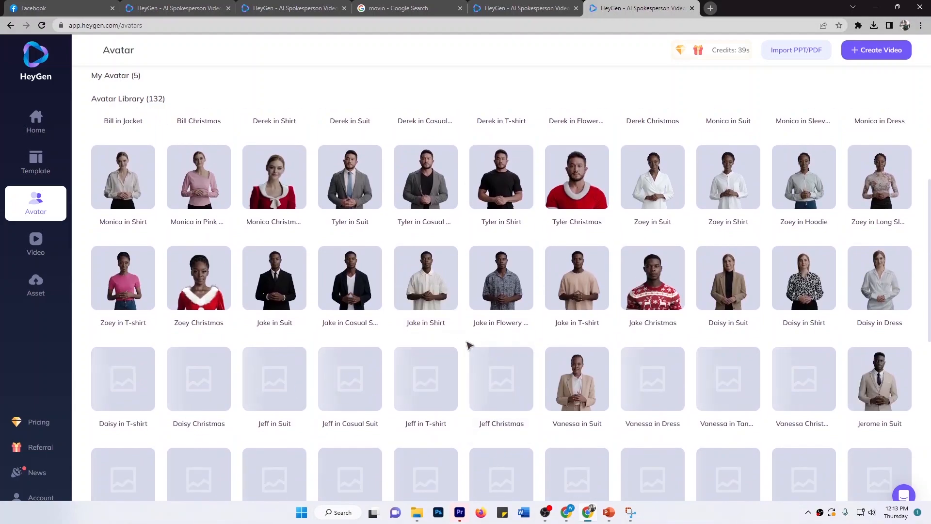
pyautogui.scroll(8, 453, 340)
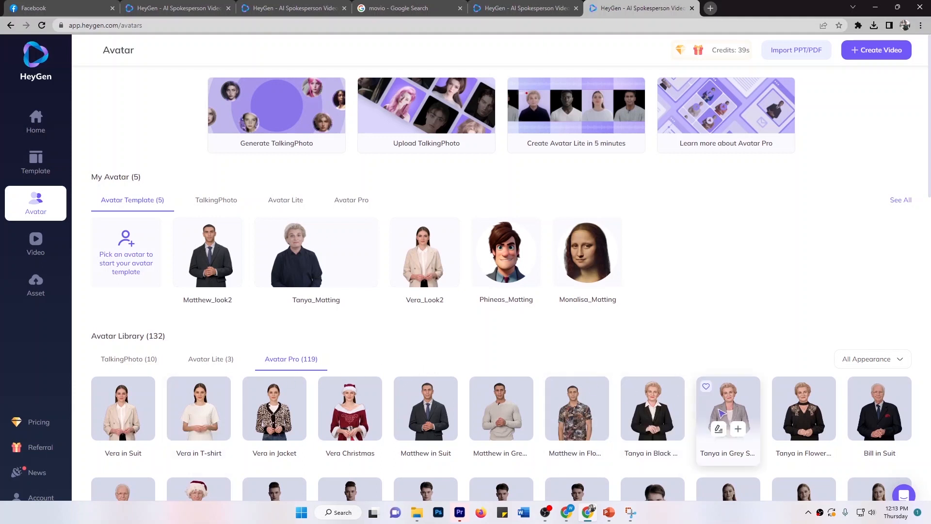
# Step: Pick the last dark-haired male face from the library's TalkingPhoto avatars and start an avatar template from it
pyautogui.click(144, 366)
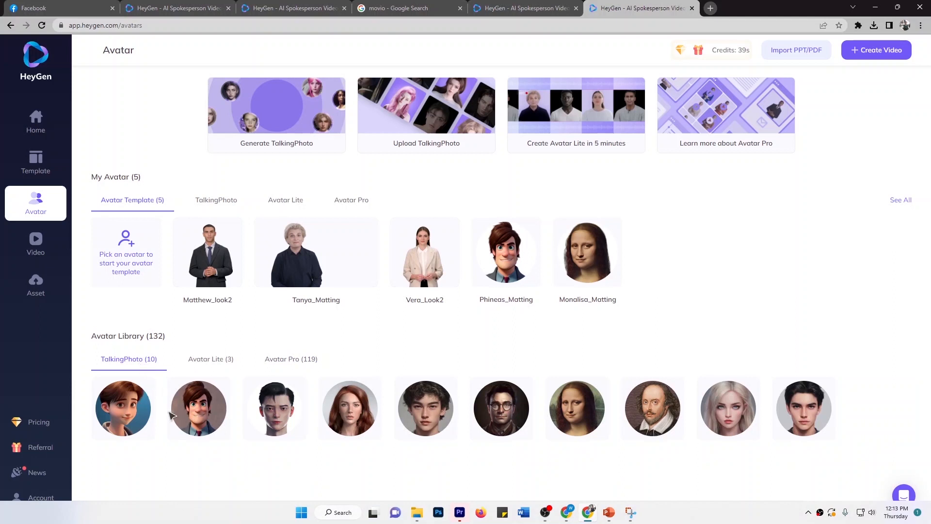
pyautogui.moveTo(738, 420)
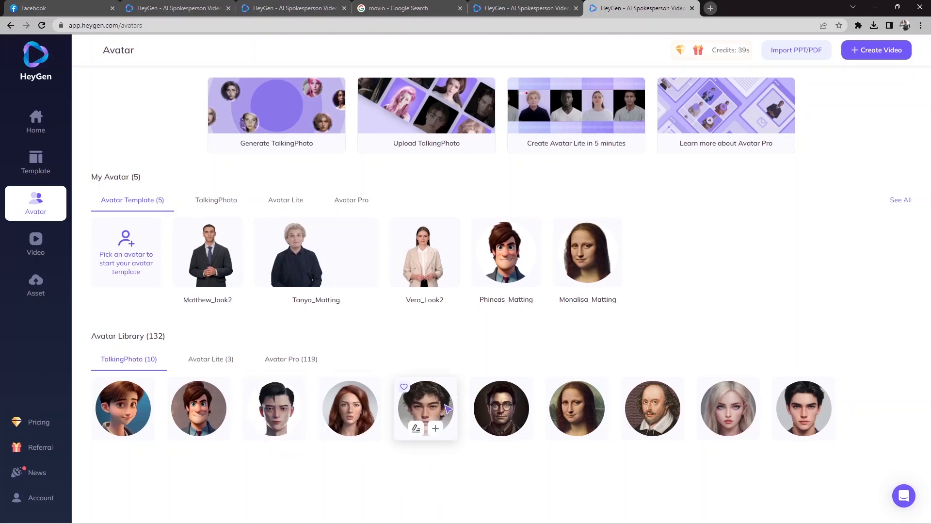
pyautogui.click(826, 423)
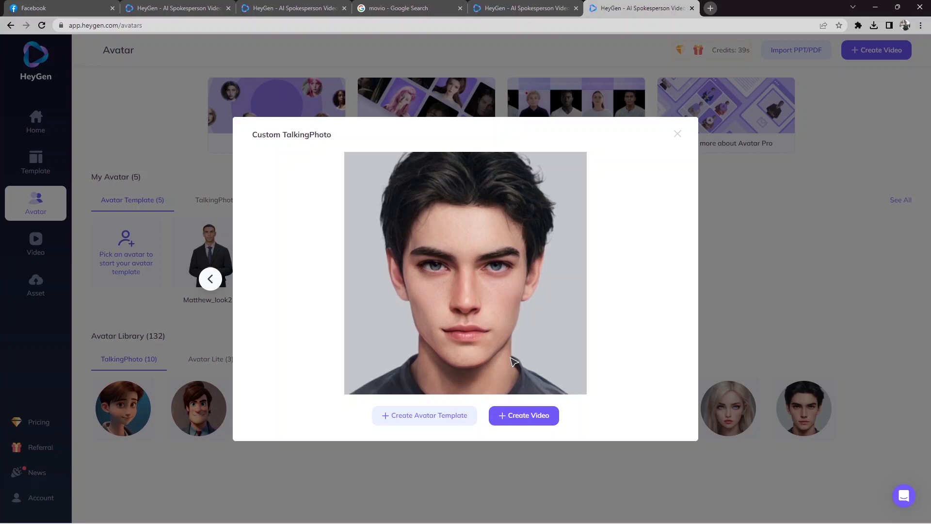
pyautogui.click(429, 418)
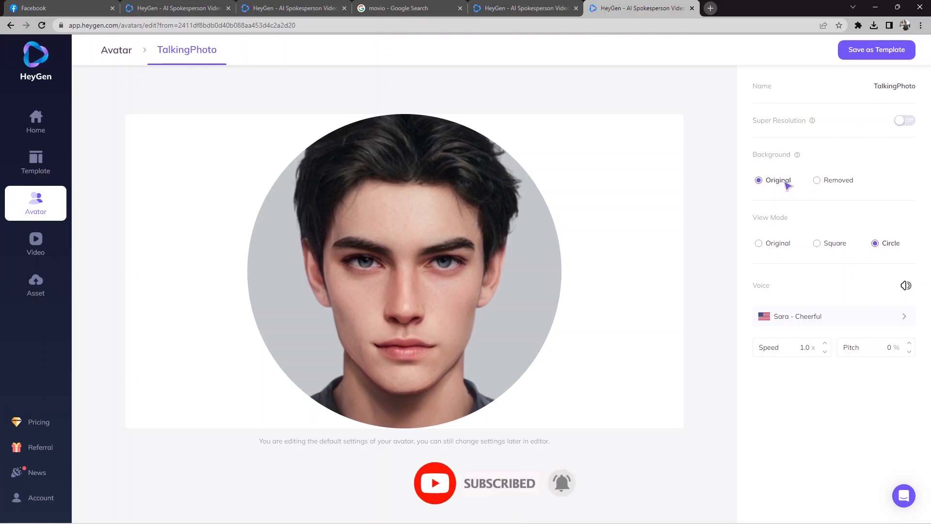
# Step: Compare the avatar with its background removed and original, and in the Original, Square and Circle view modes
pyautogui.click(817, 180)
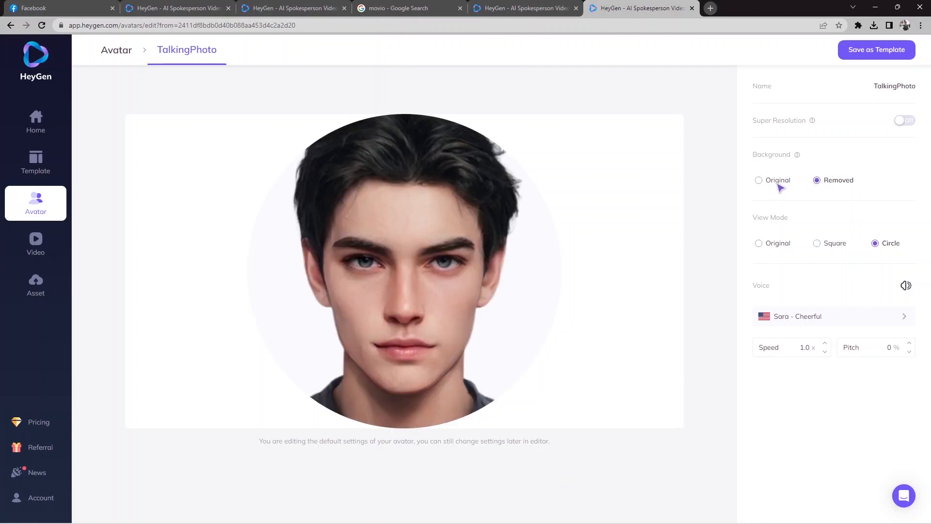
pyautogui.click(759, 181)
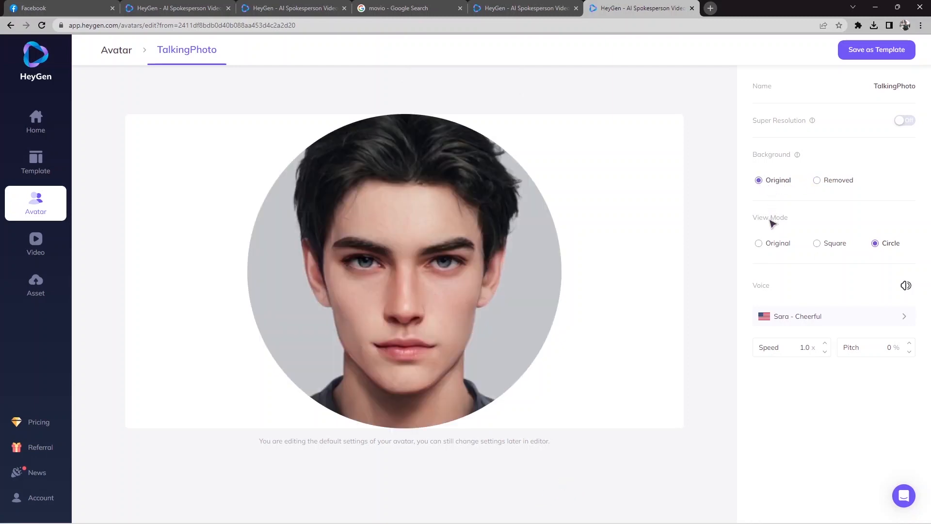
pyautogui.click(773, 248)
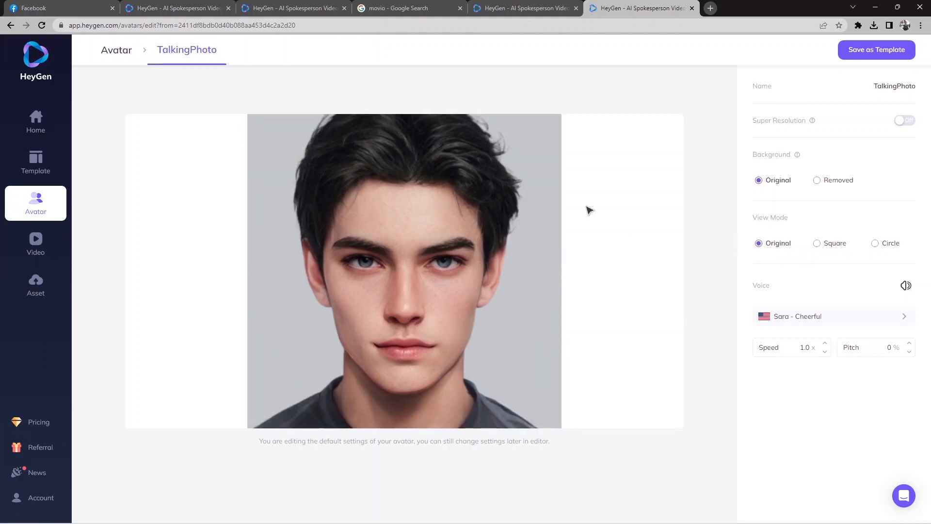
pyautogui.click(818, 245)
pyautogui.click(875, 245)
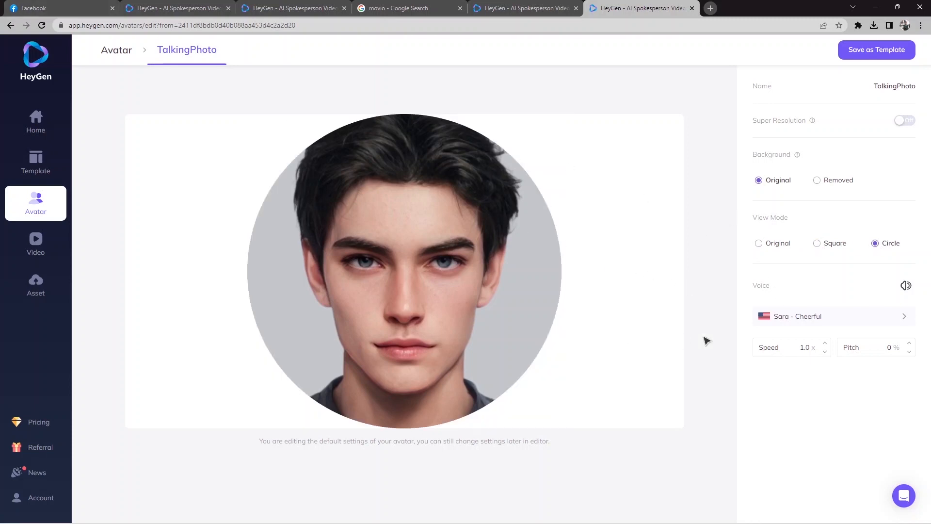
# Step: Filter the avatar's voice choices to male and Middle-Aged, and look through the matching voices and available languages
pyautogui.click(796, 325)
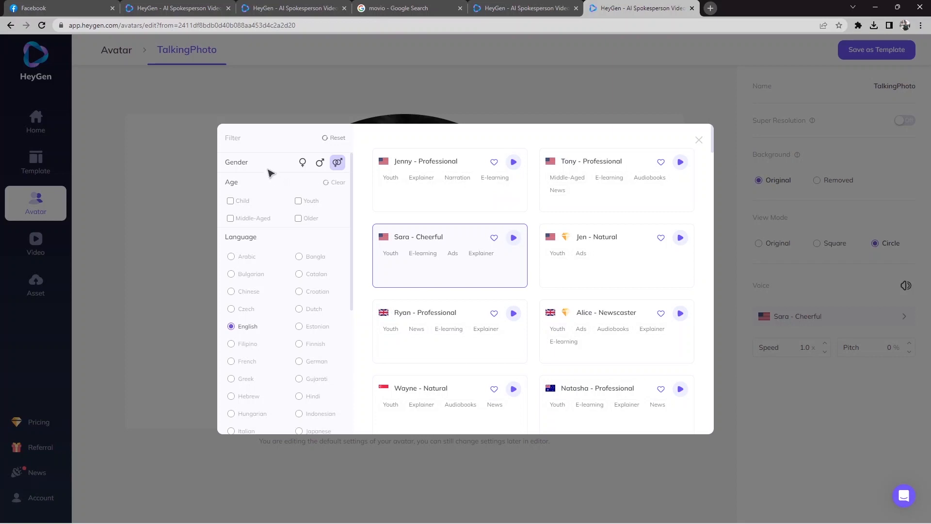
pyautogui.click(319, 164)
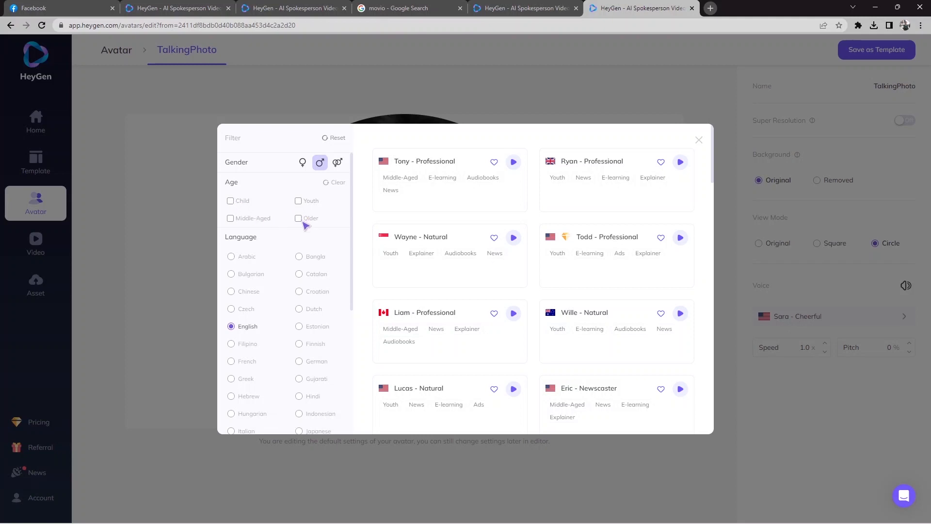
pyautogui.click(232, 219)
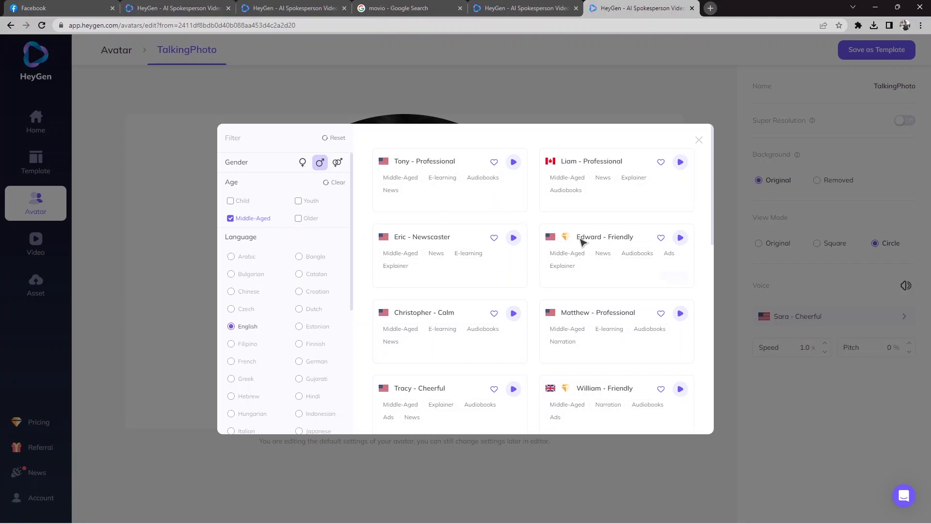
pyautogui.scroll(-3, 519, 255)
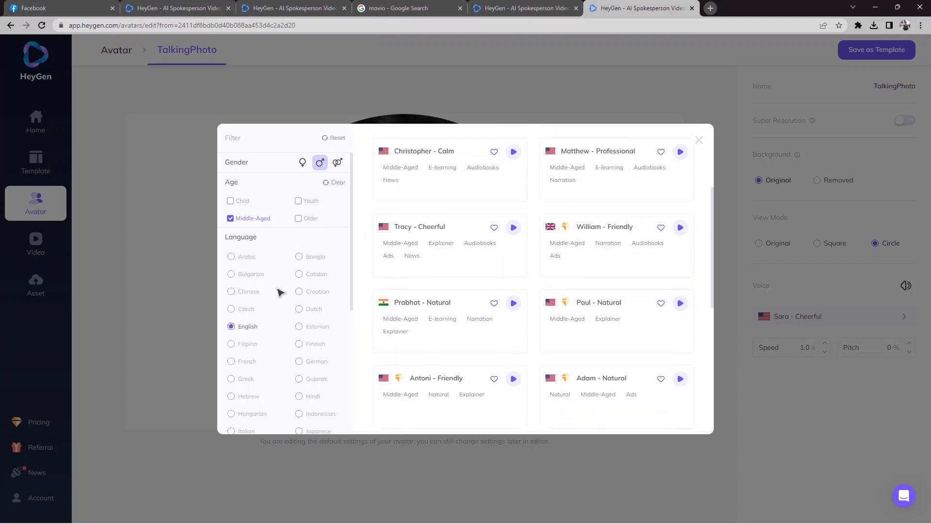
pyautogui.scroll(-5, 291, 296)
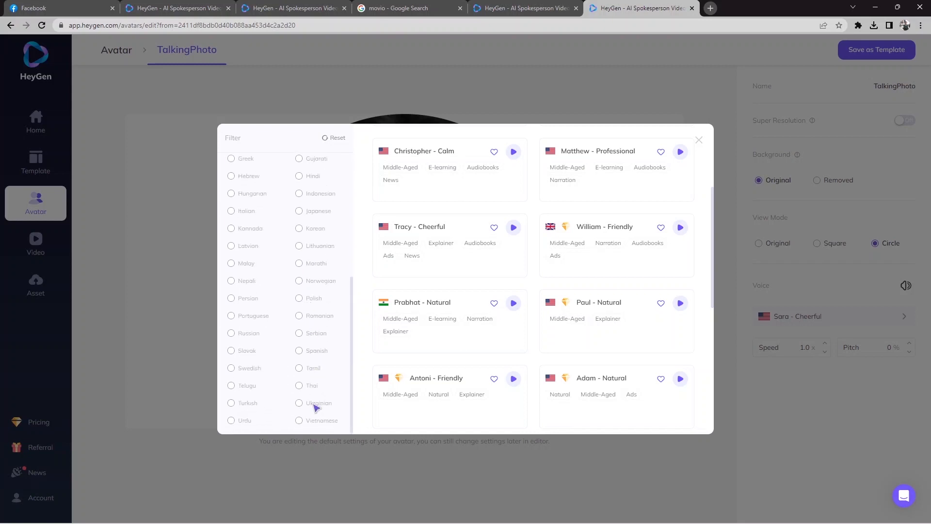
pyautogui.scroll(4, 319, 340)
pyautogui.scroll(2, 315, 320)
pyautogui.scroll(3, 459, 254)
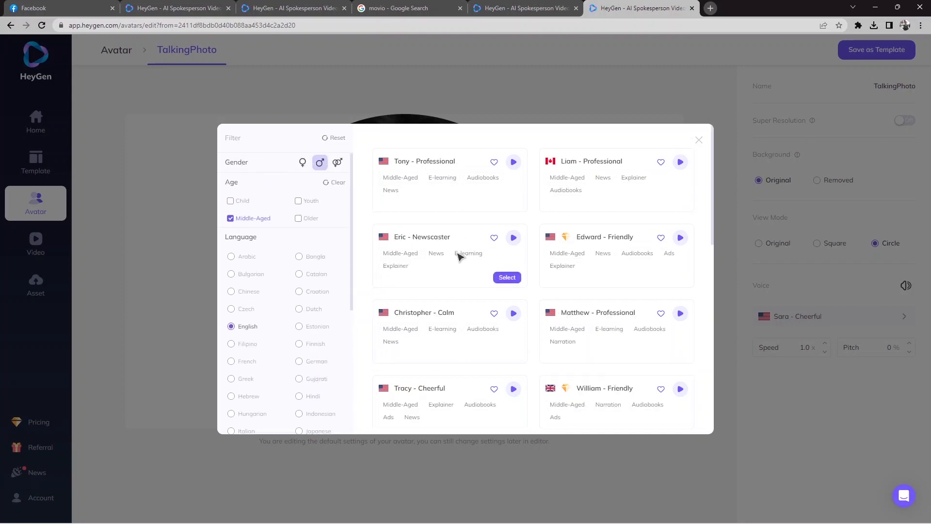
# Step: Play a sample of the Matthew - Professional voice, assign it to the avatar, and turn on Super Resolution
pyautogui.moveTo(574, 328)
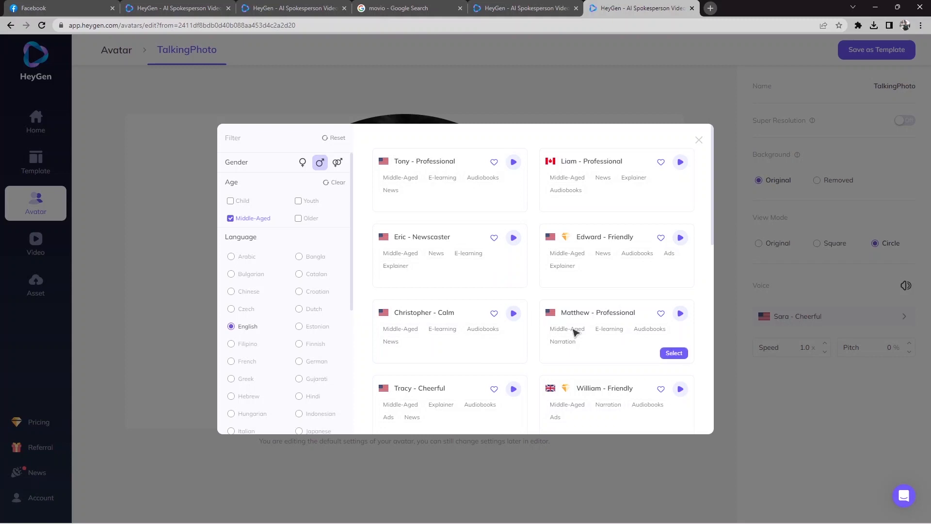
pyautogui.click(679, 314)
pyautogui.click(674, 354)
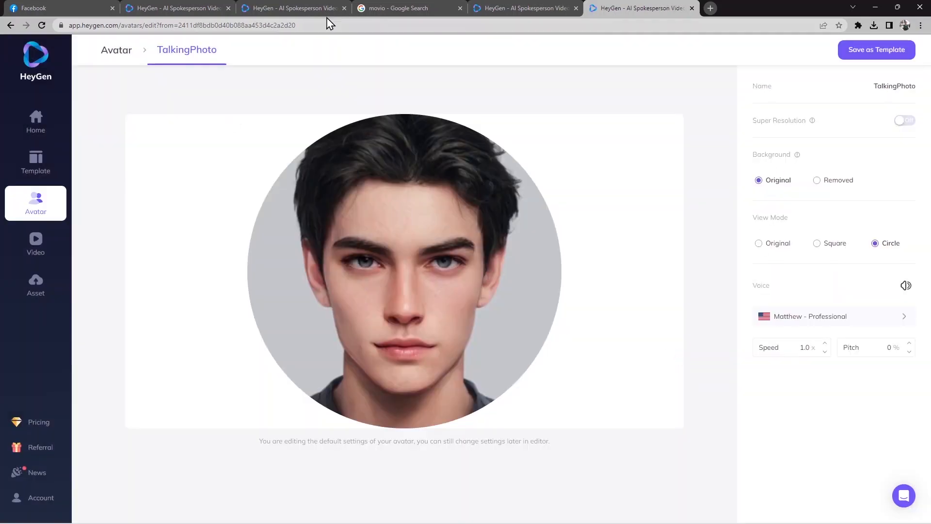
pyautogui.click(917, 123)
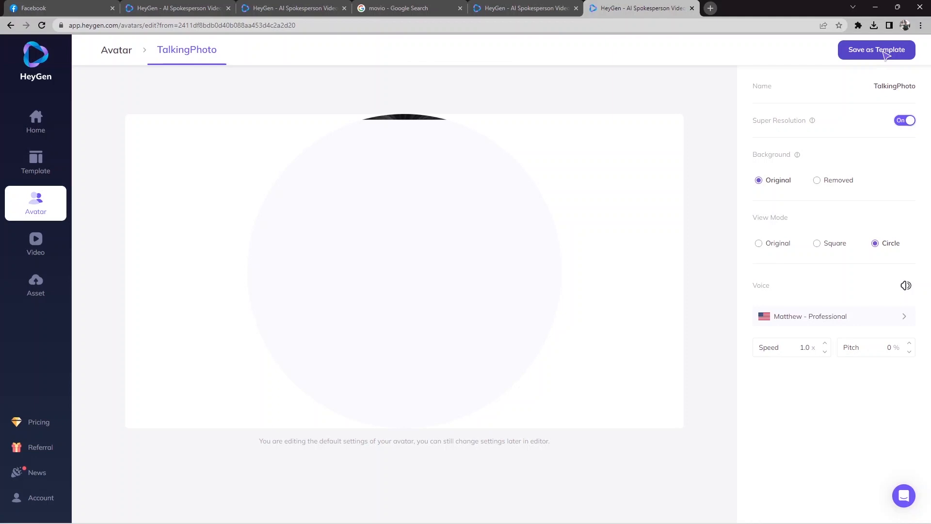
# Step: Save the customized TalkingPhoto avatar as a template and create a landscape video with it
pyautogui.click(885, 54)
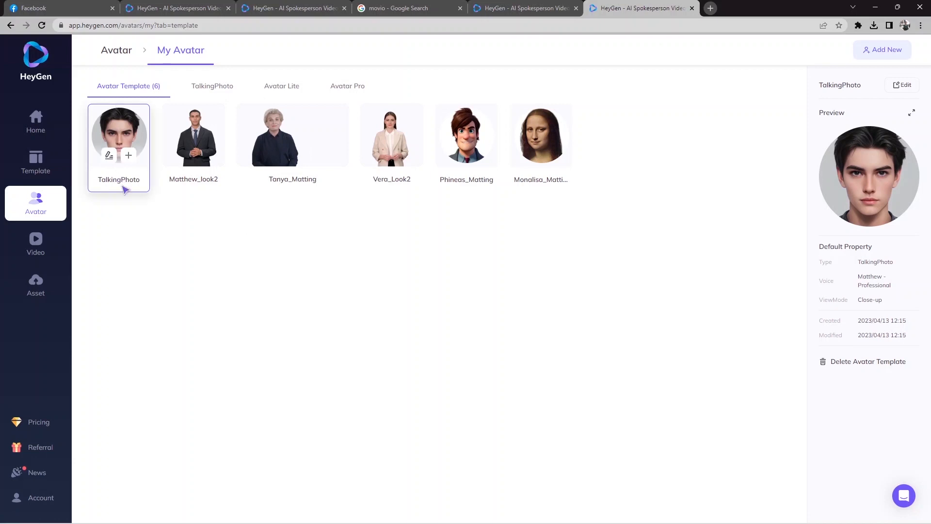
pyautogui.click(129, 156)
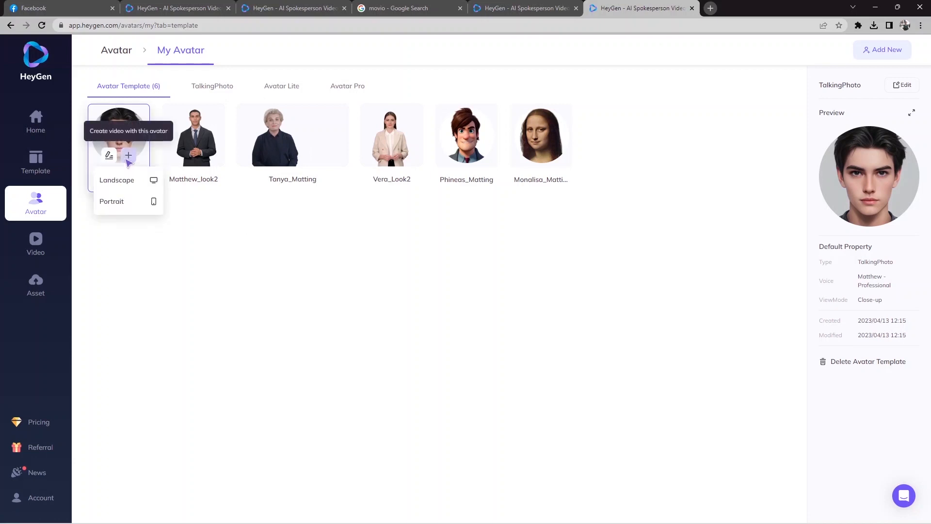
pyautogui.click(137, 183)
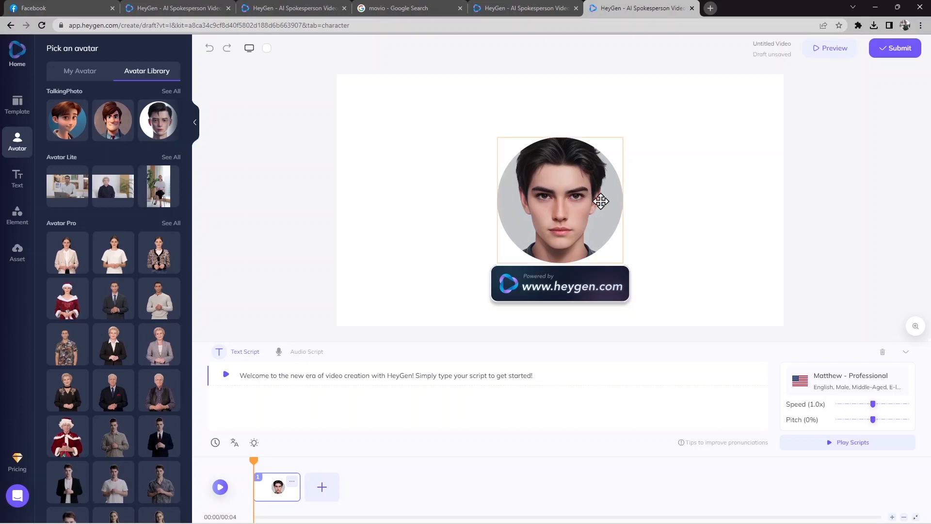
# Step: Reposition the circular avatar from the centre of the canvas to its left side, at about mid-height
pyautogui.click(509, 246)
pyautogui.moveTo(587, 191); pyautogui.dragTo(722, 155)
pyautogui.moveTo(698, 194); pyautogui.dragTo(704, 215)
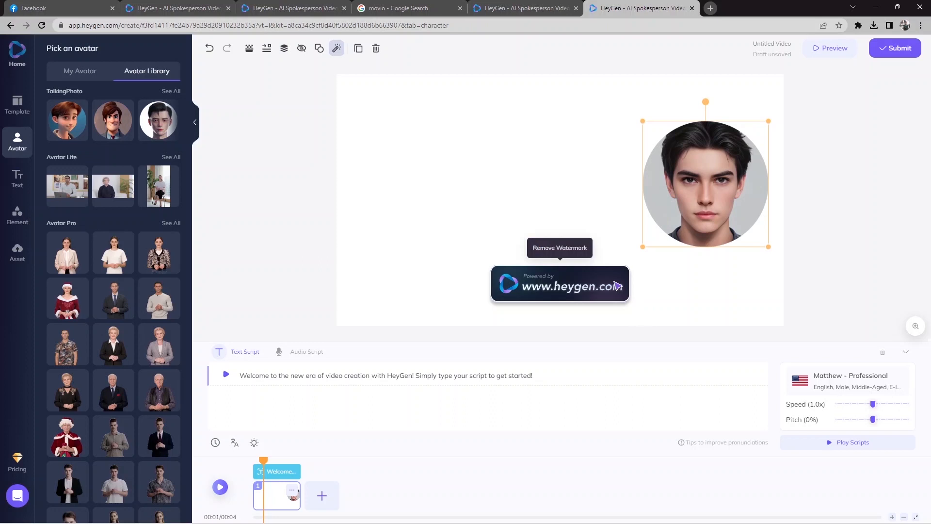
pyautogui.moveTo(707, 208); pyautogui.dragTo(427, 226)
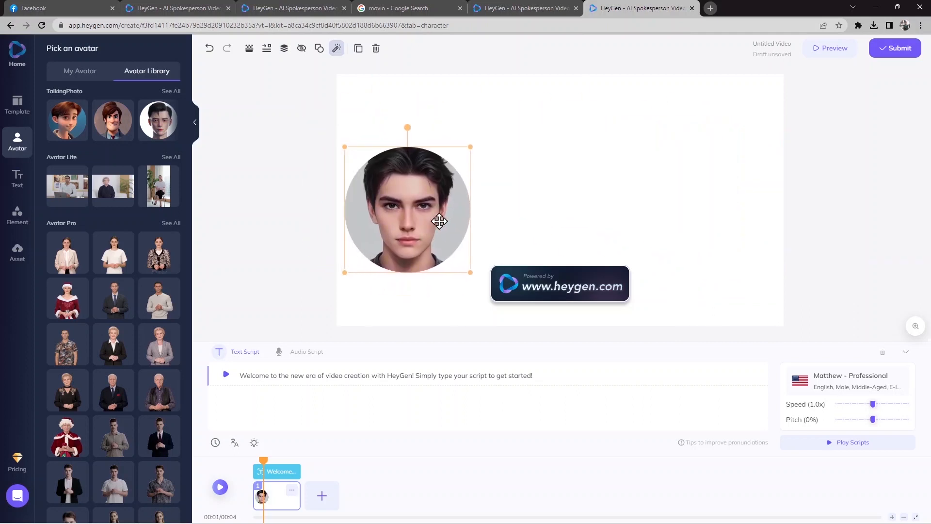
pyautogui.click(650, 247)
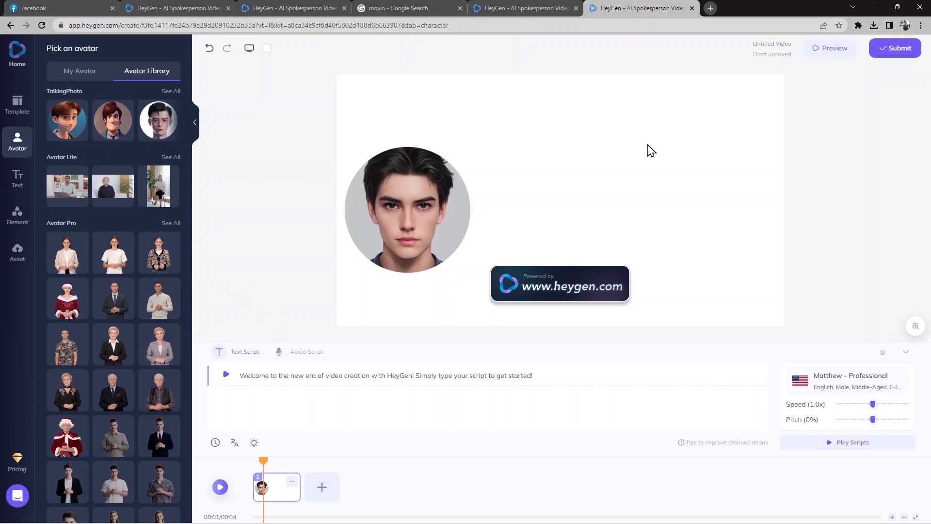
# Step: Look through the free stock videos and images, and insert the image of a white desk with laptop, clipboard and charts into the scene
pyautogui.click(27, 221)
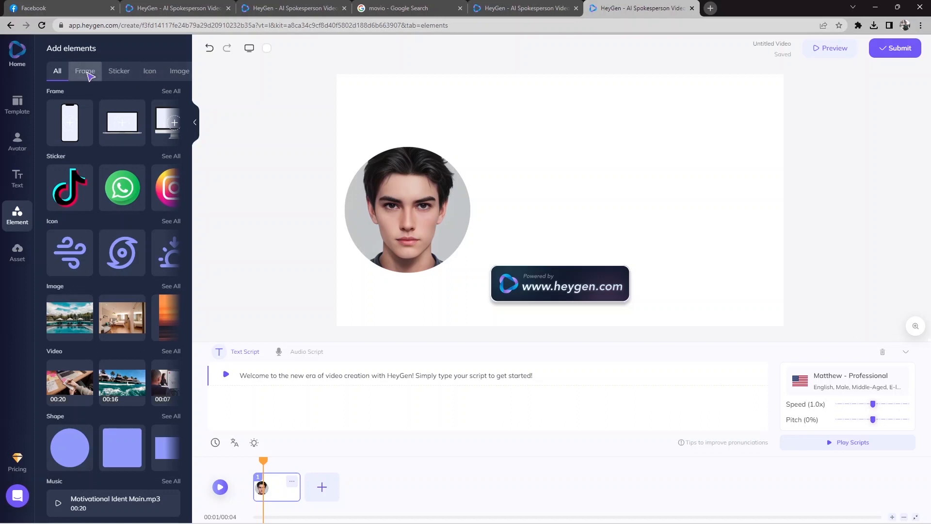
pyautogui.click(179, 73)
pyautogui.click(158, 75)
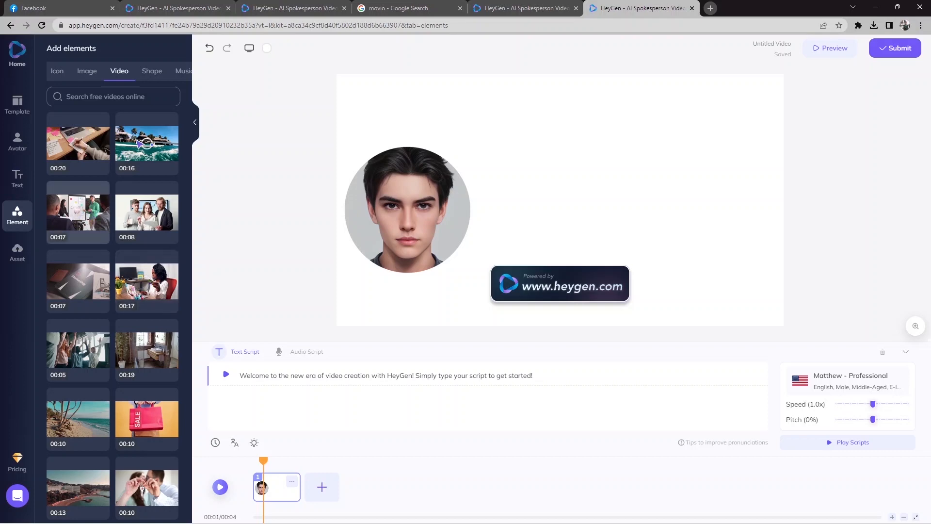
pyautogui.click(91, 76)
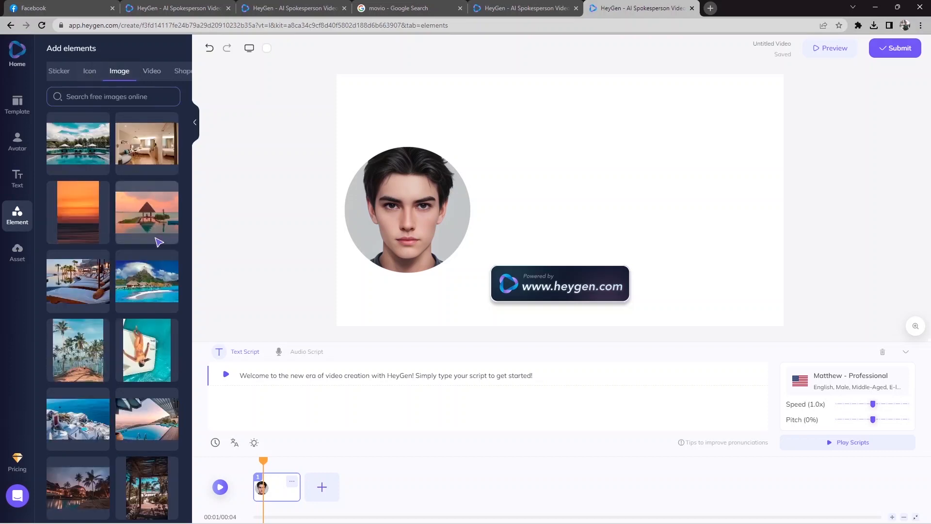
pyautogui.scroll(-1, 162, 301)
pyautogui.scroll(-10, 165, 296)
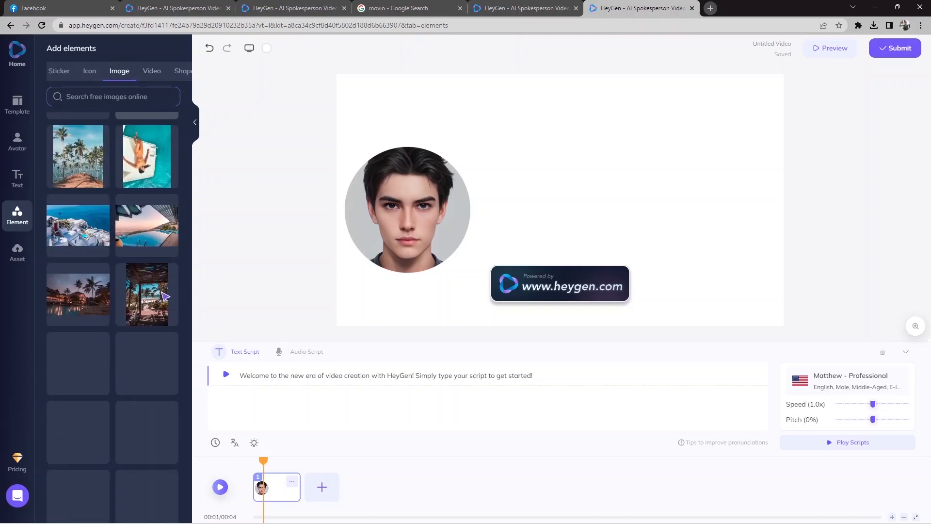
pyautogui.scroll(-4, 122, 306)
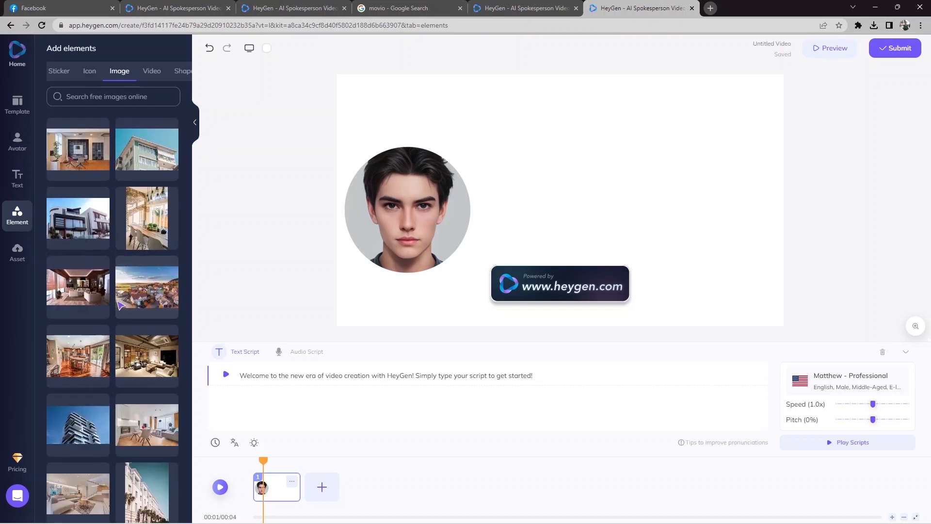
pyautogui.scroll(-10, 131, 326)
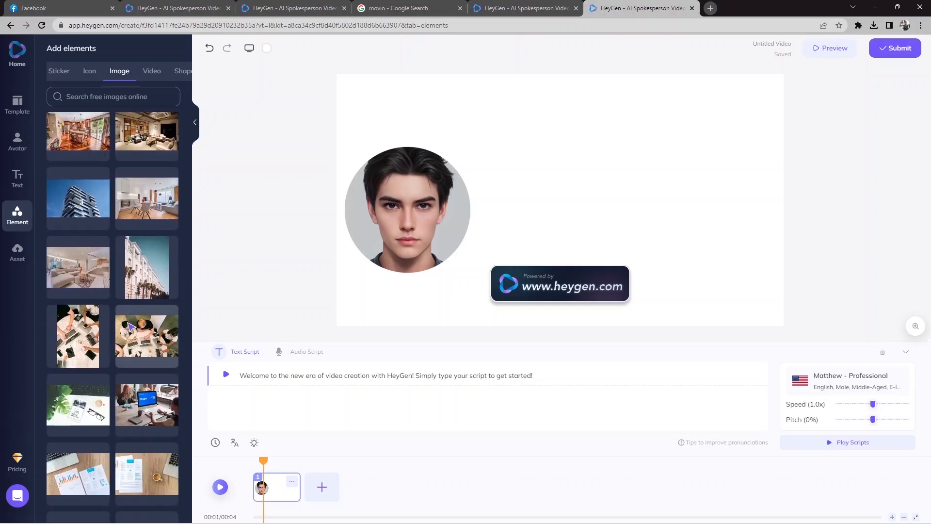
pyautogui.scroll(-3, 136, 315)
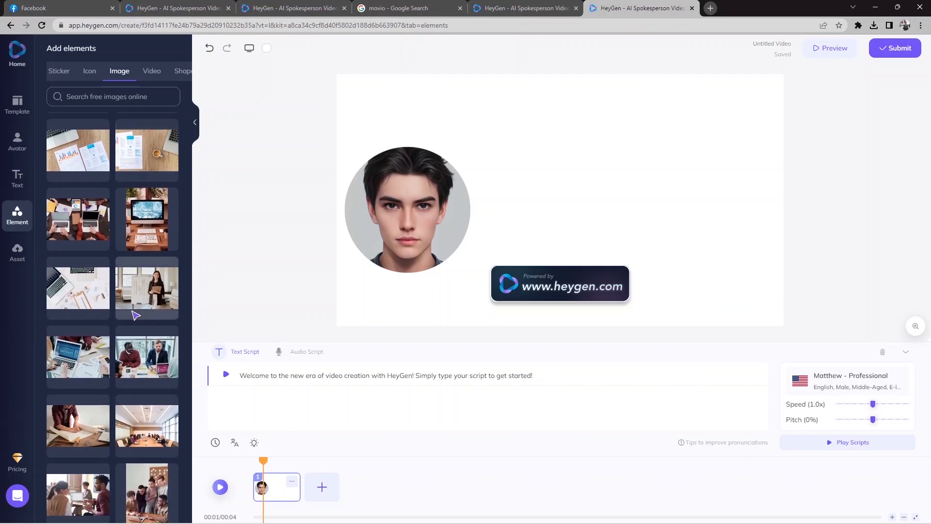
pyautogui.scroll(-2, 136, 316)
pyautogui.click(94, 191)
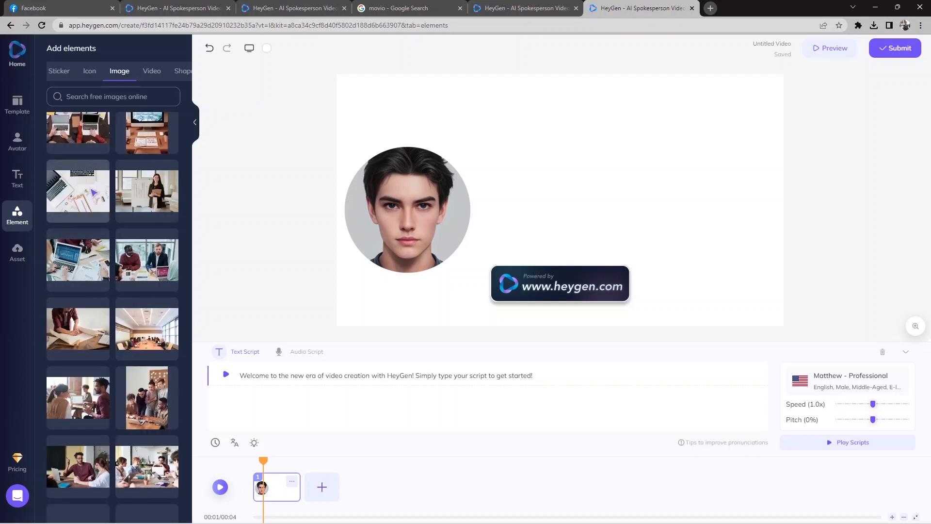
pyautogui.moveTo(597, 198); pyautogui.dragTo(560, 199)
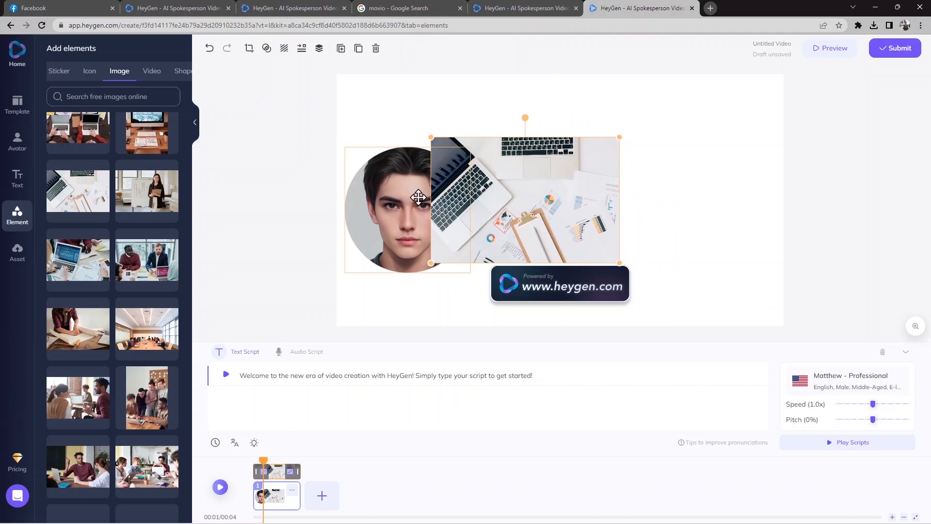
# Step: Set the inserted desk image as the scene background and shift the avatar slightly down
pyautogui.rightClick(504, 191)
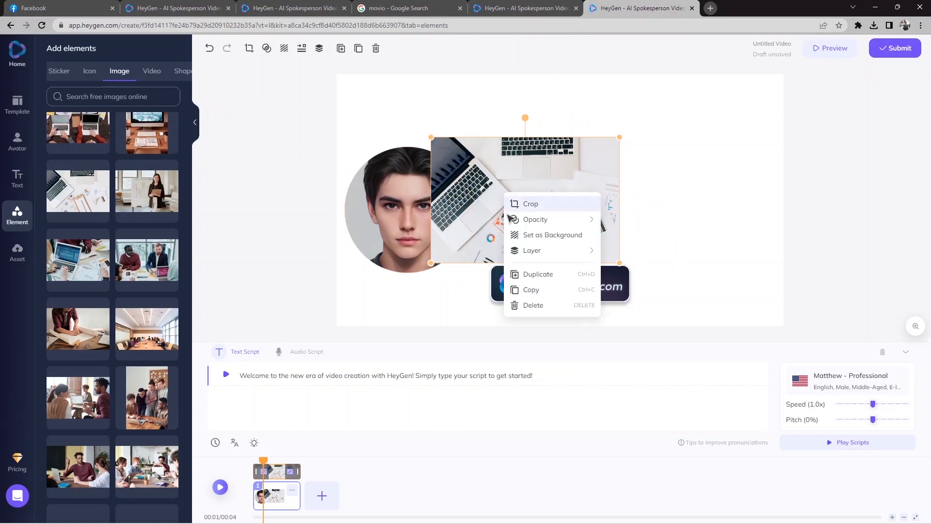
pyautogui.click(528, 233)
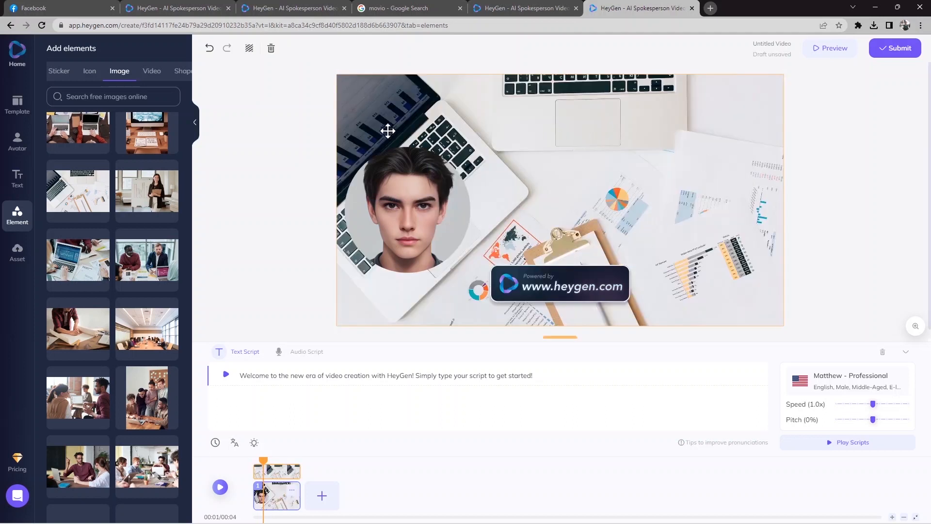
pyautogui.moveTo(430, 213)
pyautogui.mouseDown()
pyautogui.moveTo(430, 233)
pyautogui.moveTo(429, 221)
pyautogui.mouseUp()
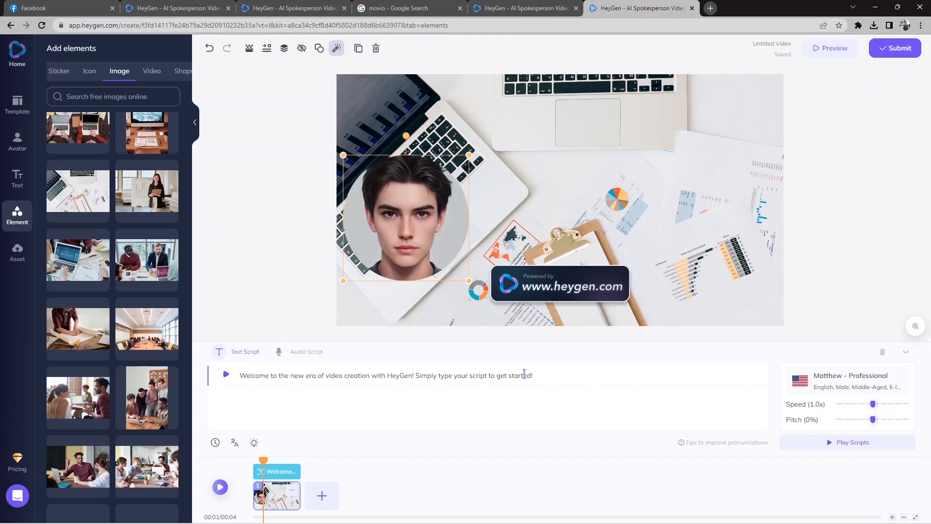
# Step: Replace the text script with "Hey there, welcome to our YouTube channel!" and an introduction to creating AI avatar videos for free, and play it
pyautogui.click(313, 358)
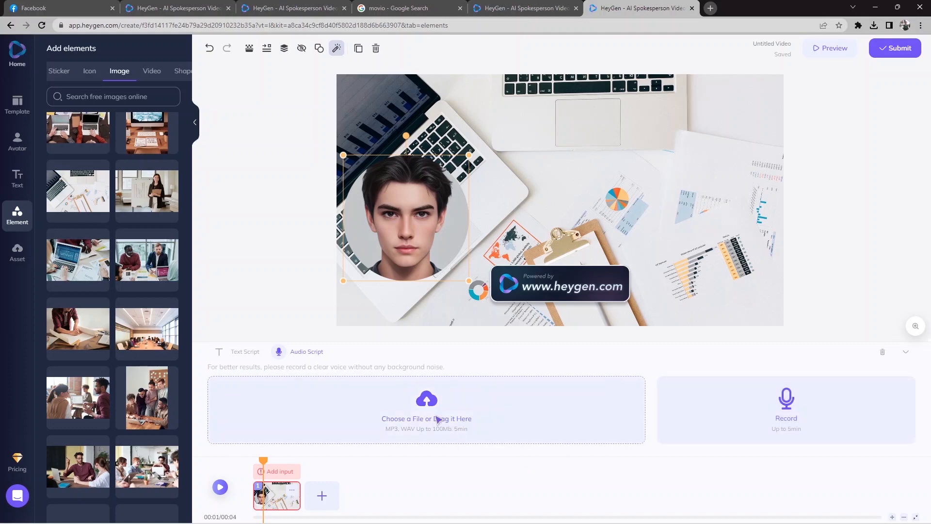
pyautogui.click(245, 351)
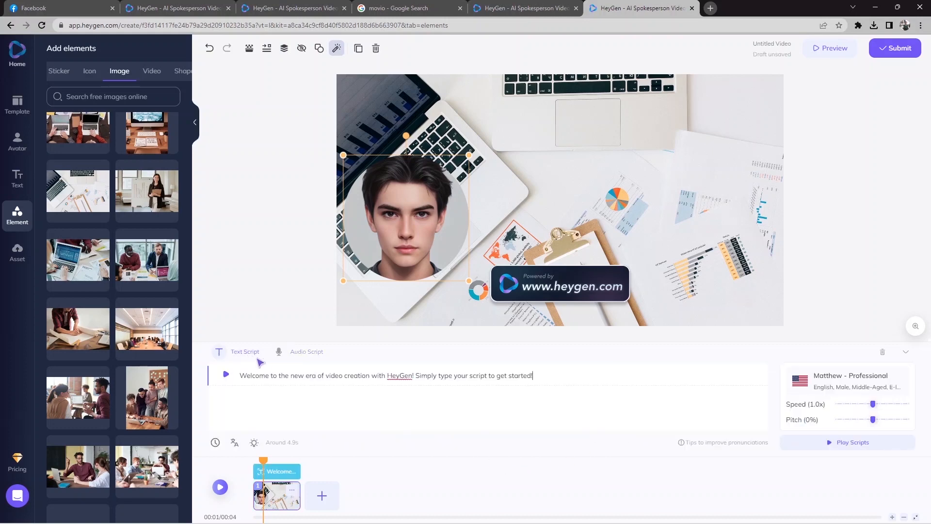
pyautogui.moveTo(241, 376); pyautogui.dragTo(561, 401)
pyautogui.write("Hey there, welcome to our YouTube channel! Today, we're going to talk about how you can create your own AI avatar video for free. That's right, you heard us correctly. We're going to show you how you can create your very own digital avatar without breaking the bank. So, sit back, relax, and let's get started!")
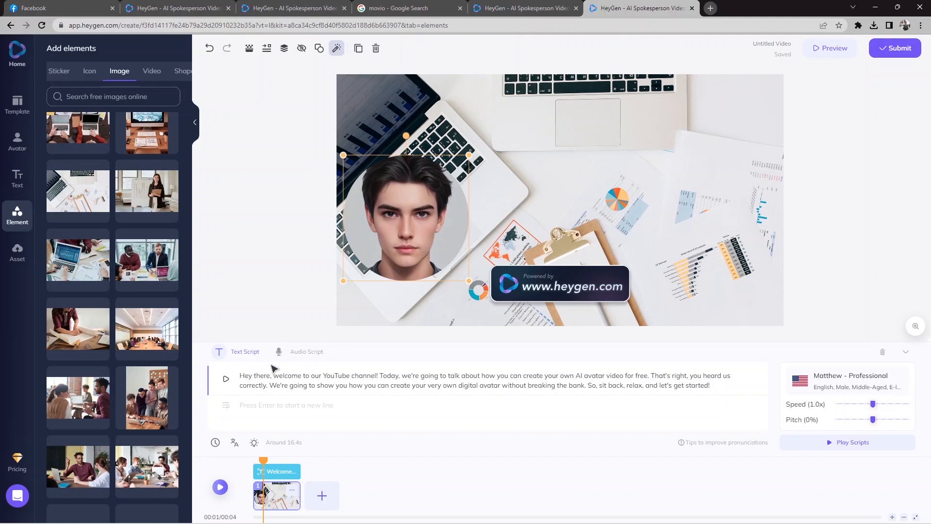
pyautogui.click(226, 380)
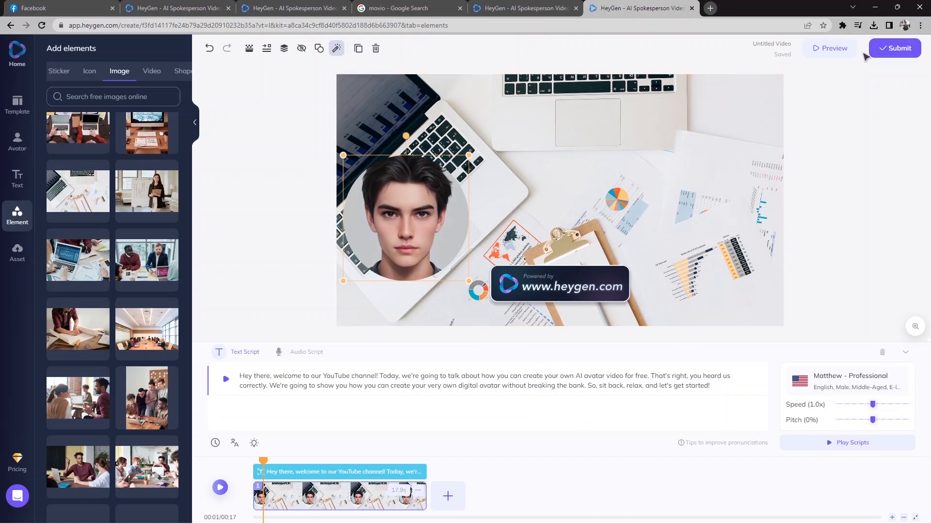
# Step: Submit the finished scene for video generation
pyautogui.click(901, 49)
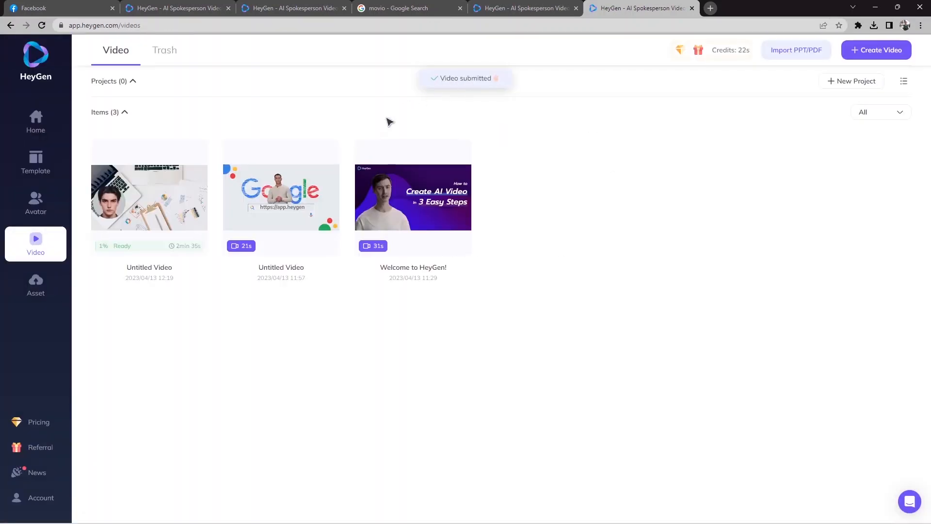
pyautogui.moveTo(338, 181)
pyautogui.moveTo(124, 214)
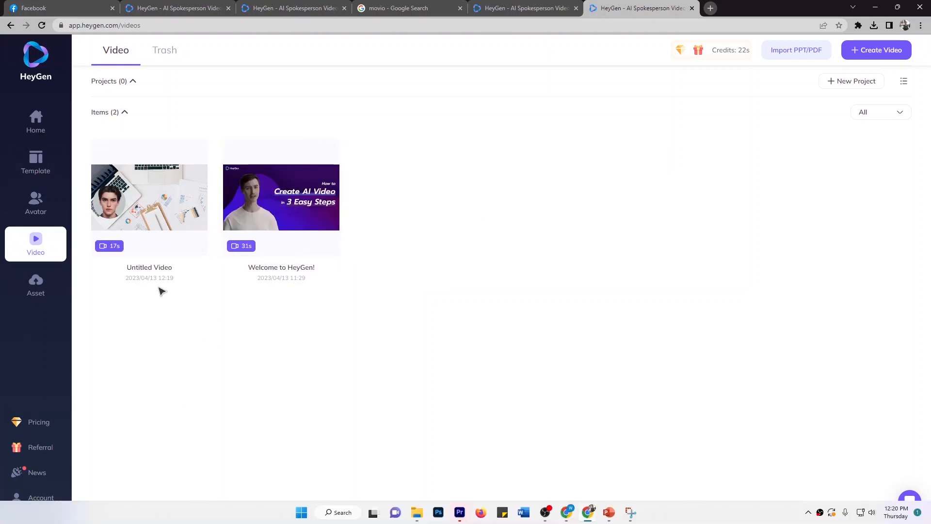
# Step: Download the generated avatar video and play the downloaded MP4 file in Media Player
pyautogui.moveTo(177, 179)
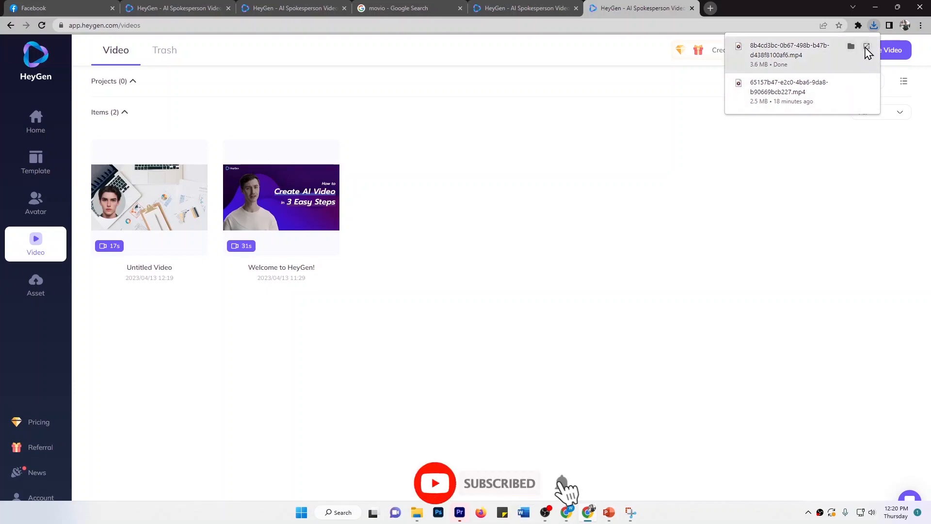
pyautogui.click(867, 48)
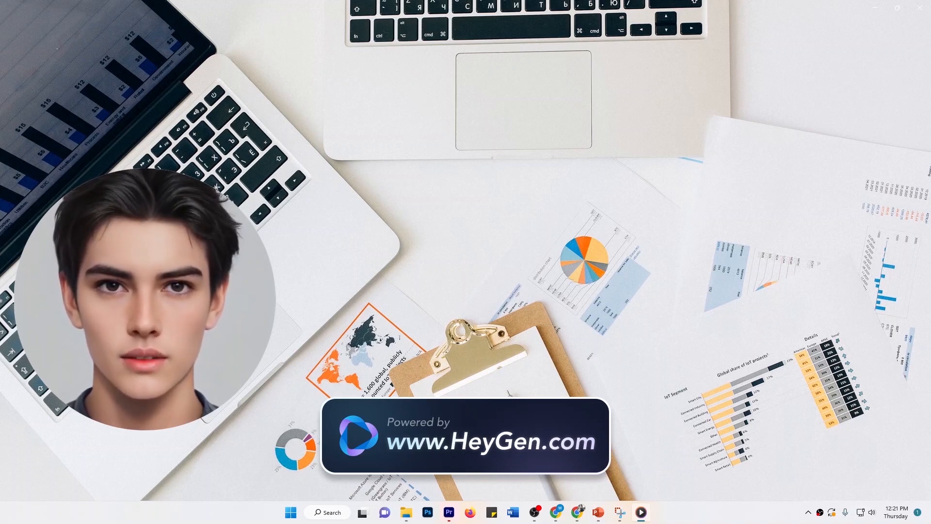
pyautogui.moveTo(441, 380)
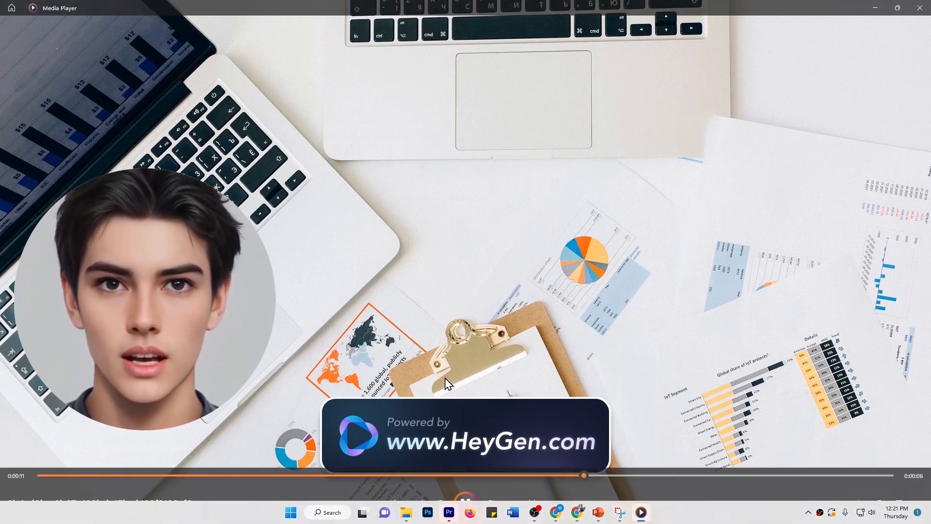